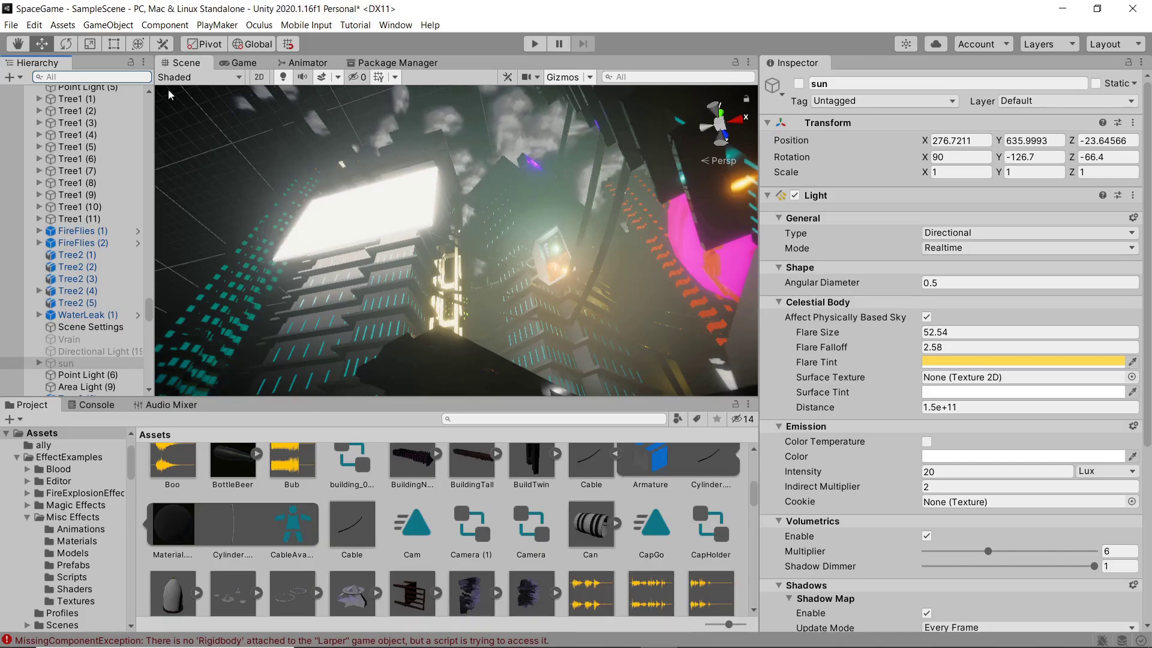
Add a directional light to the scene with a flare size of 38.51 and a flare falloff of 38.66.
click(108, 24)
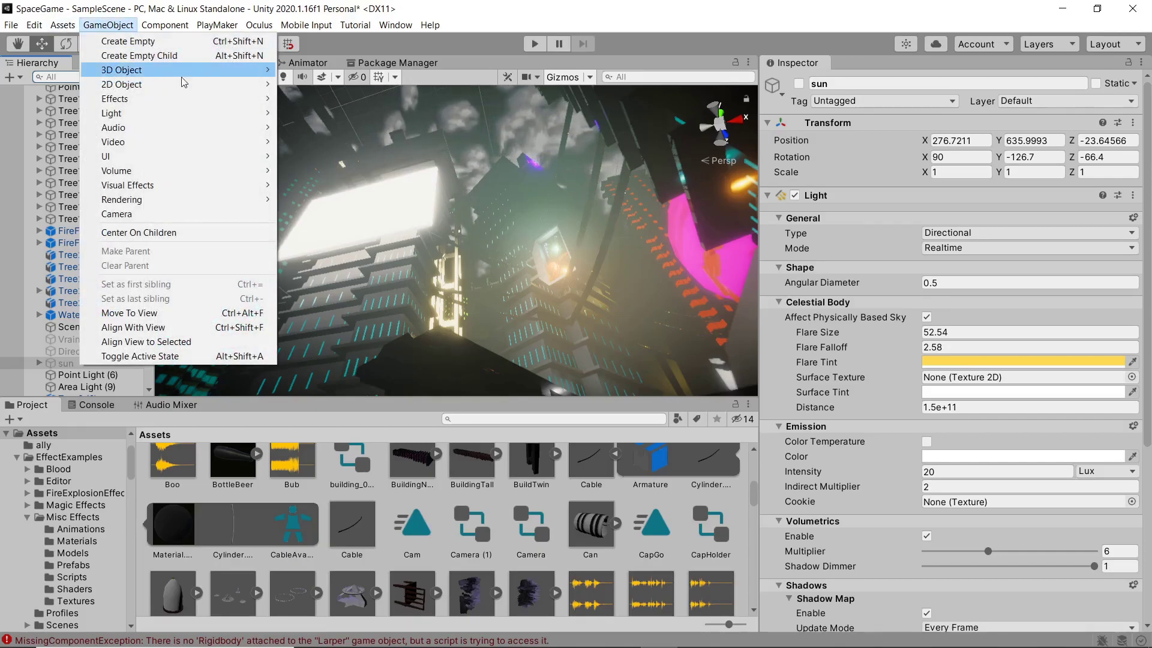
mouse_move(202, 114)
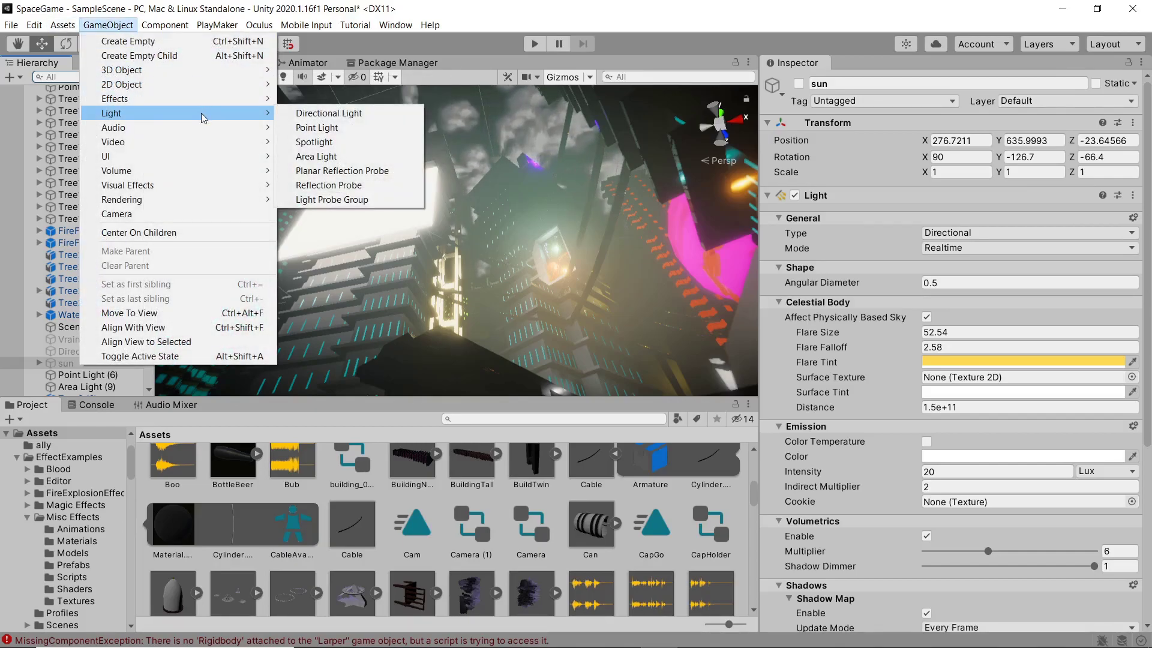
click(348, 112)
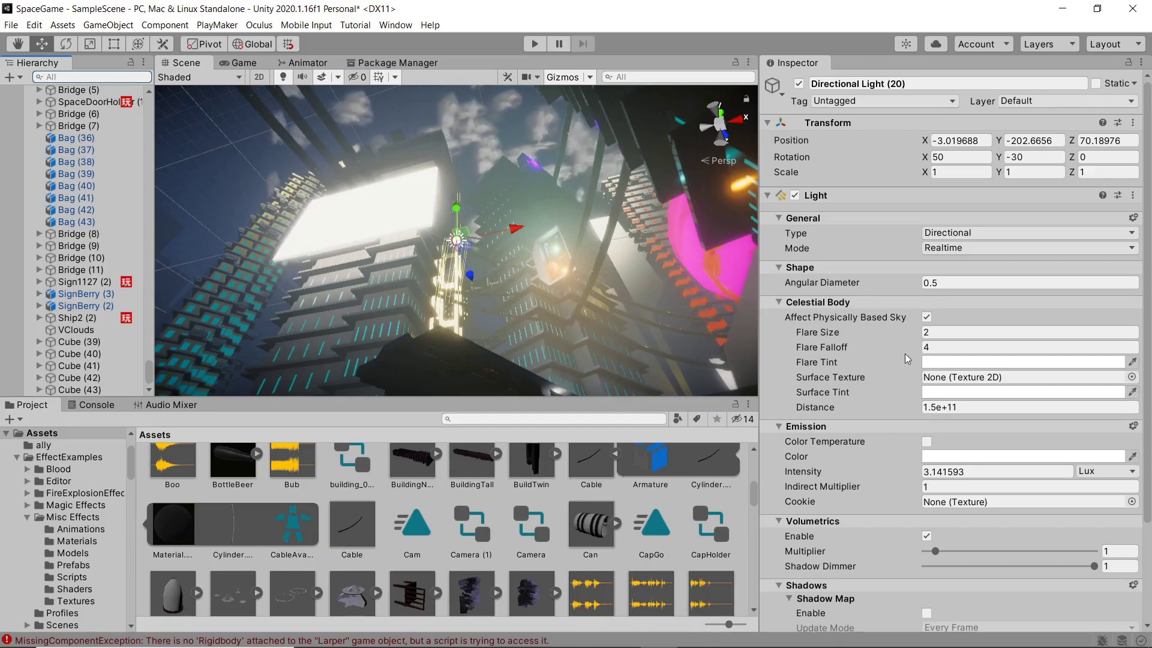
click(914, 335)
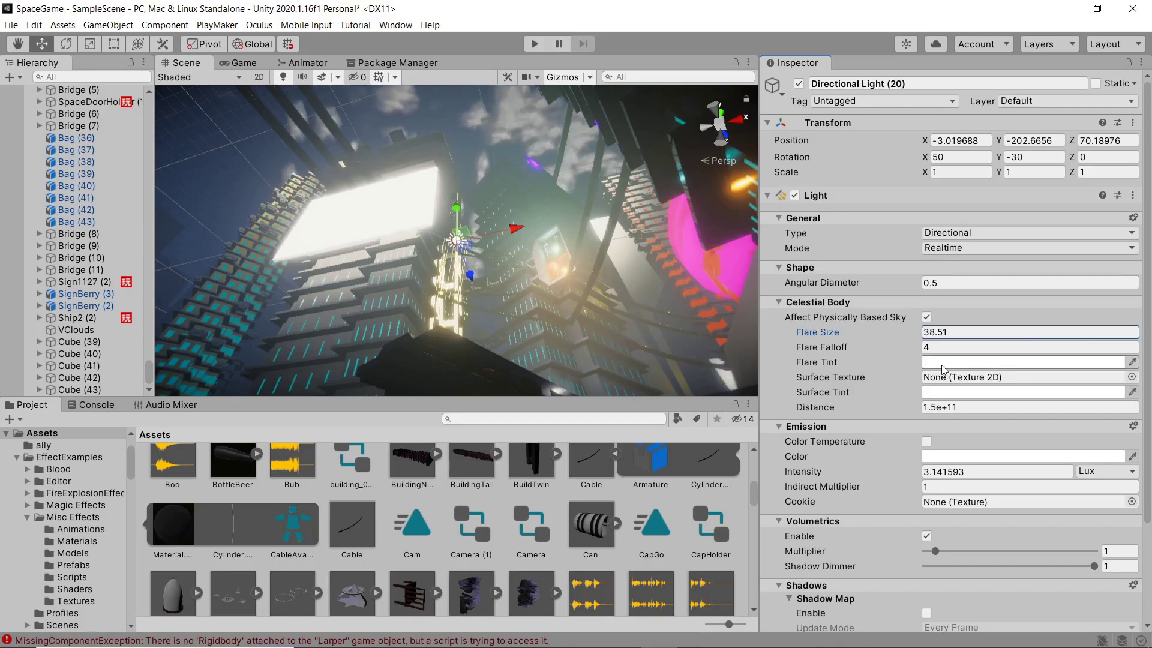
drag(912, 351, 376, 358)
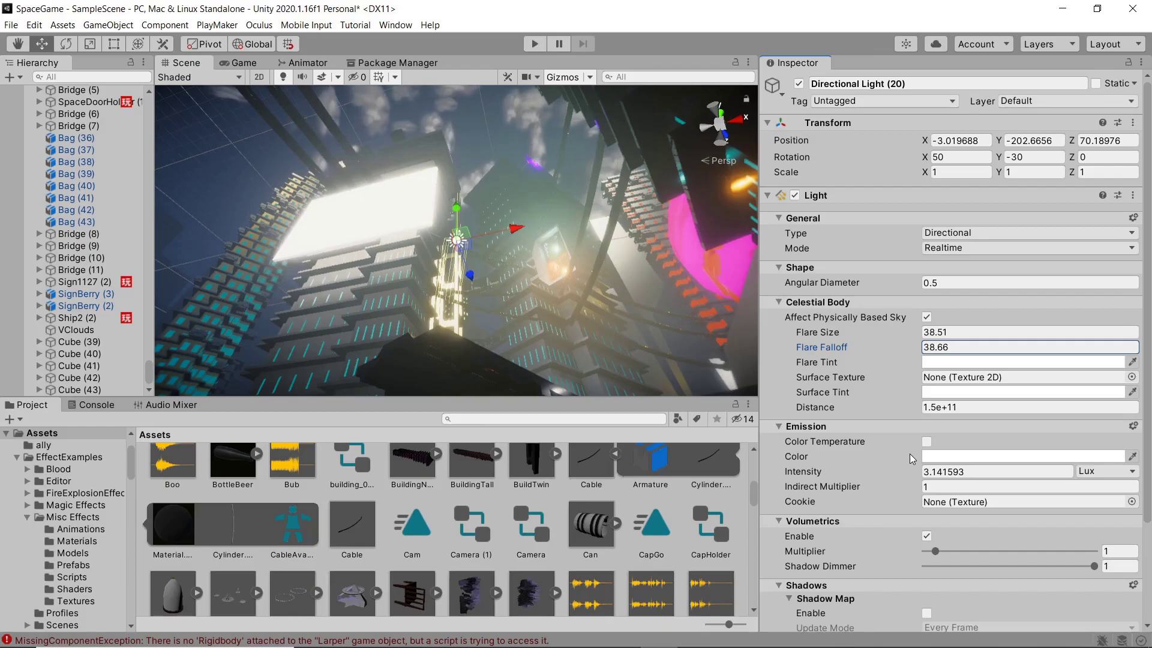
Set the directional light's volumetric multiplier to 16 and enable its shadow map.
click(925, 534)
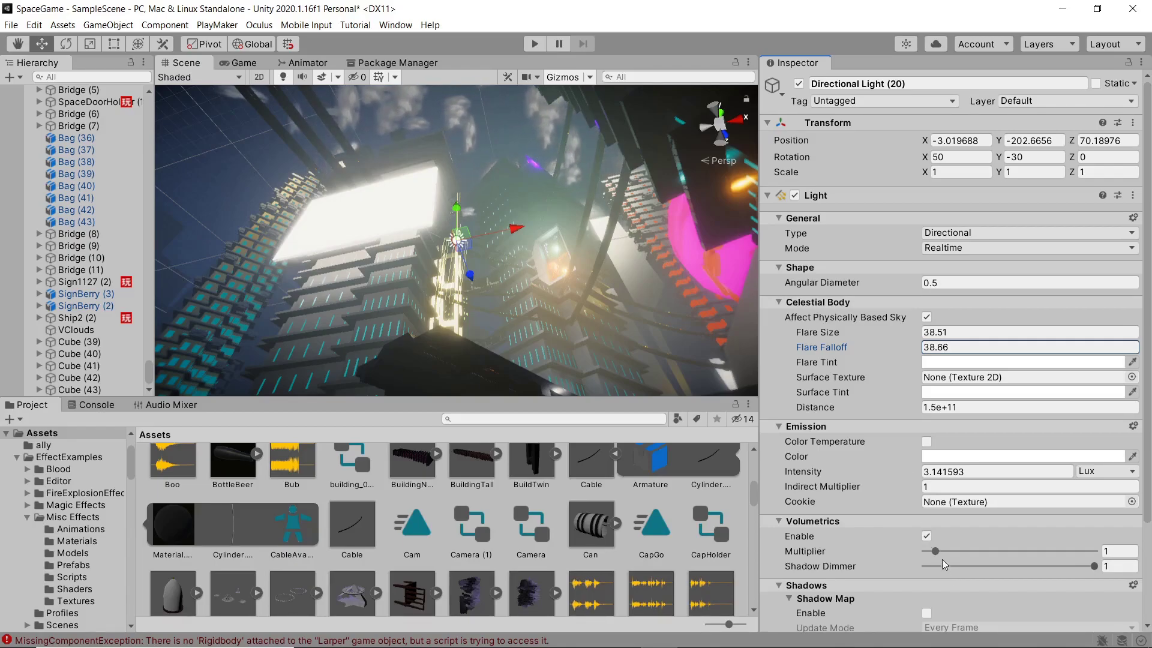
drag(938, 551, 1094, 551)
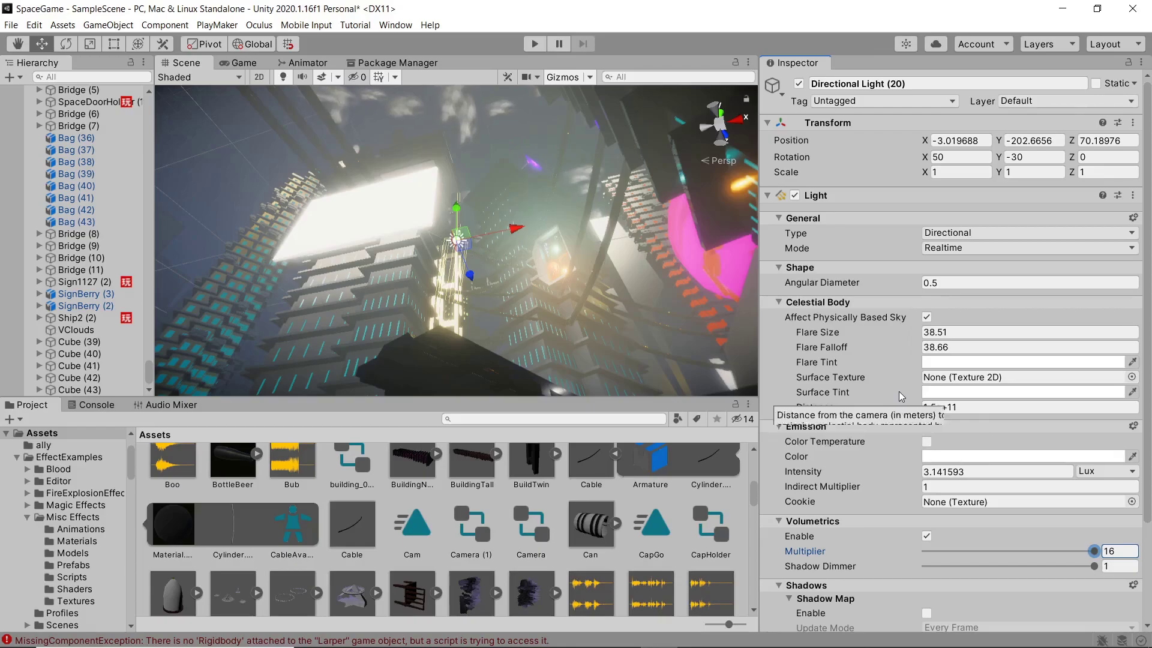
scroll(897, 390, down, 3)
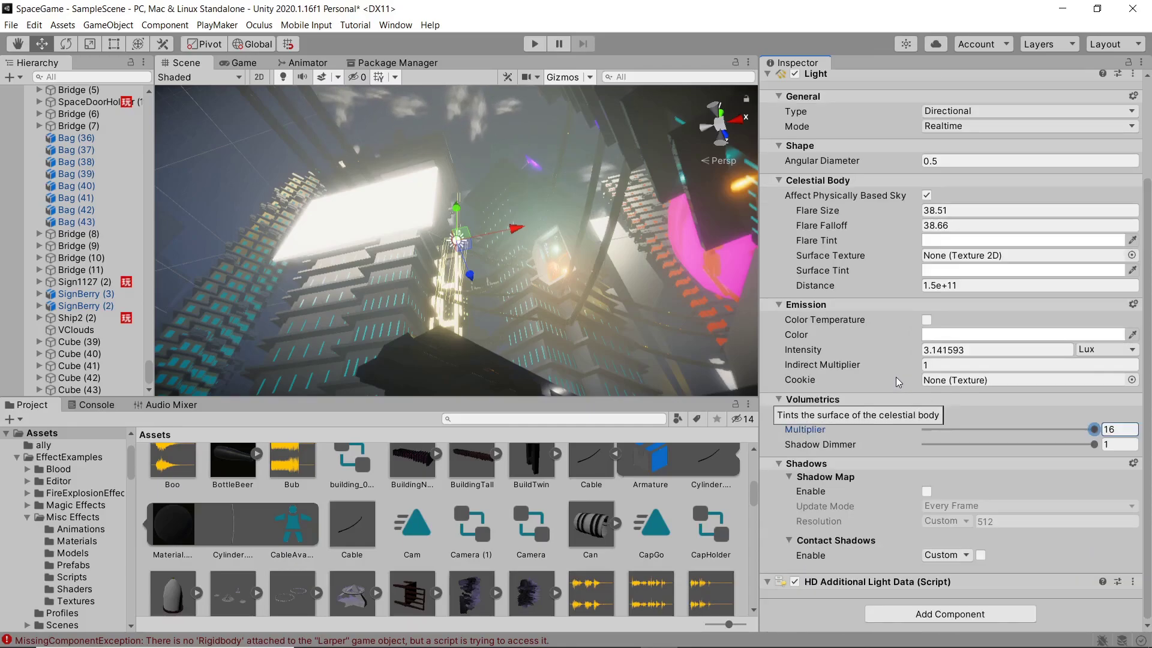
click(927, 492)
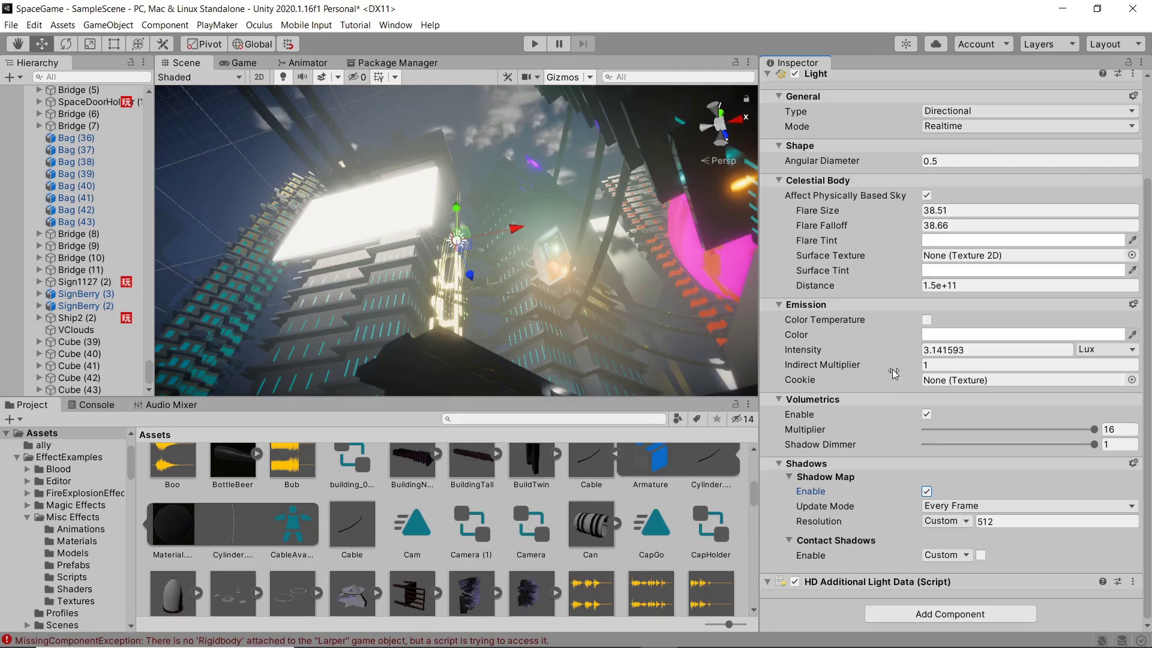
Raise the directional light's emission intensity to 49.11 lux.
click(919, 351)
text(39.59)
drag(253, 374, 361, 380)
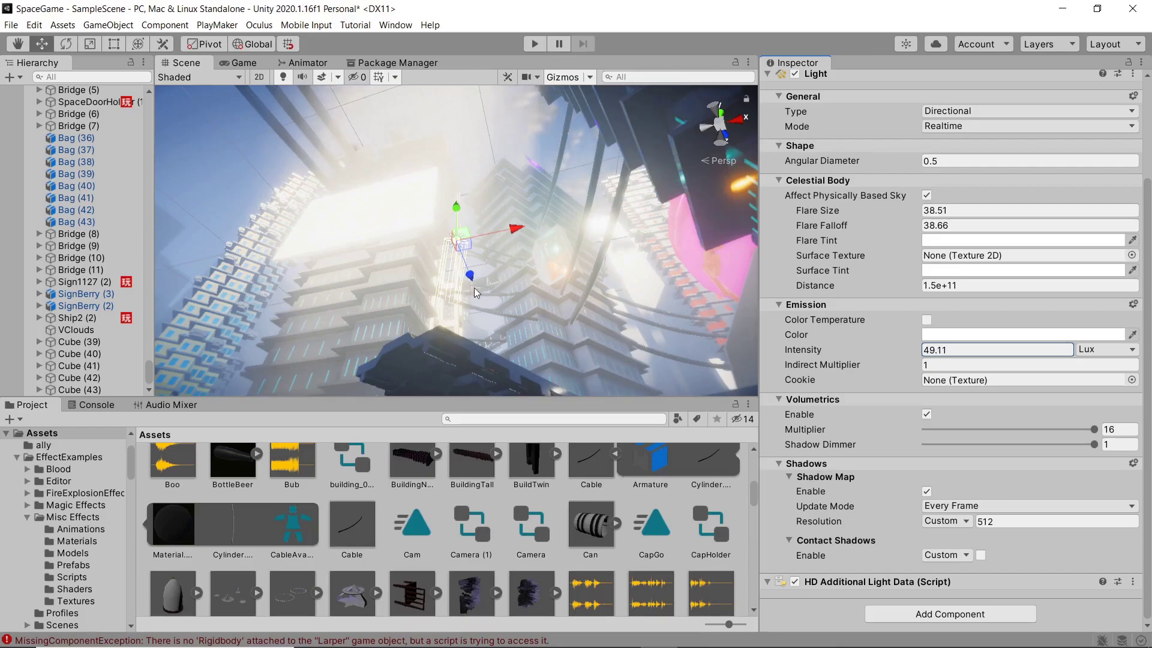
Move the directional light to position Y -175.61 and Z 70.58.
drag(479, 281, 447, 228)
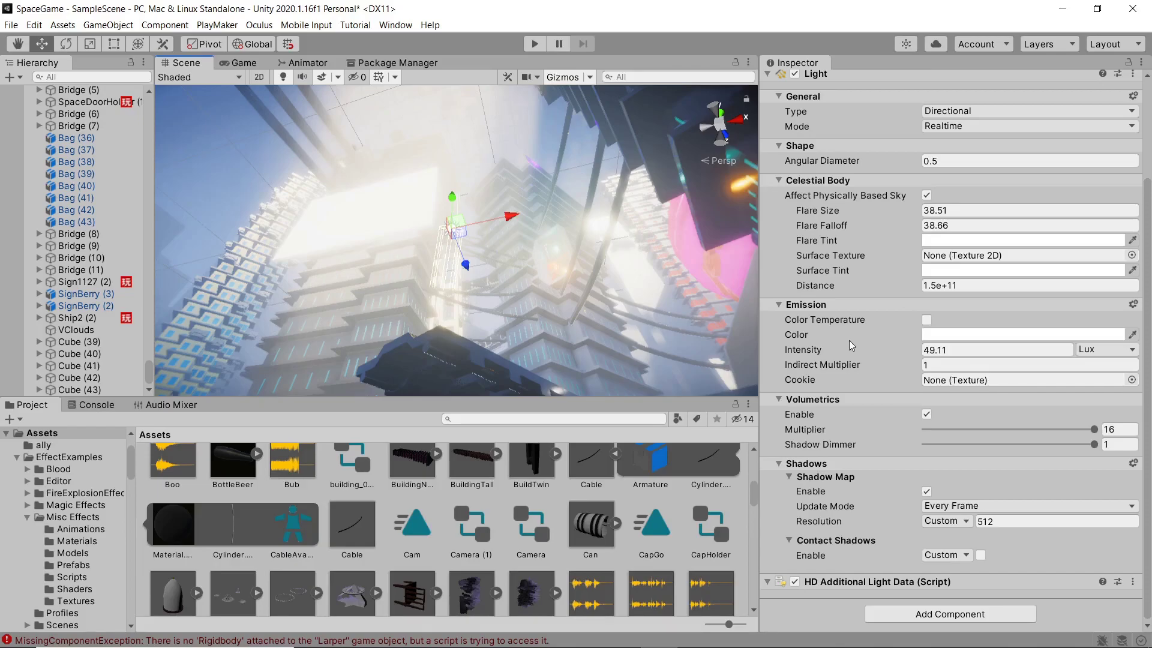
scroll(879, 265, up, 3)
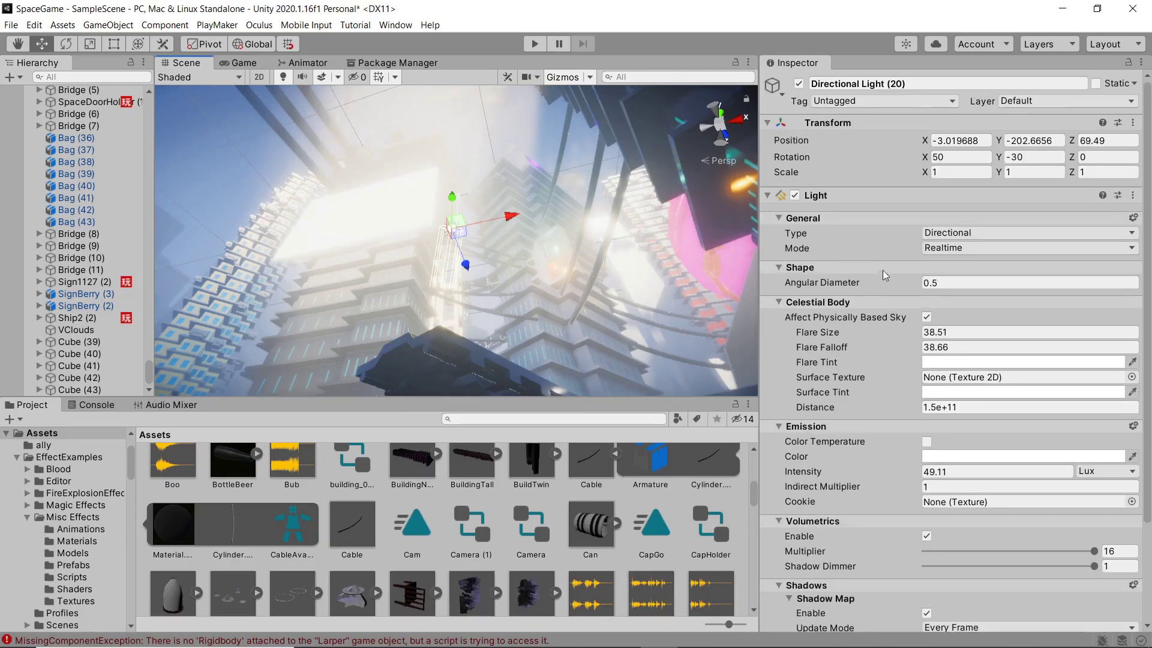
drag(1000, 141, 501, 280)
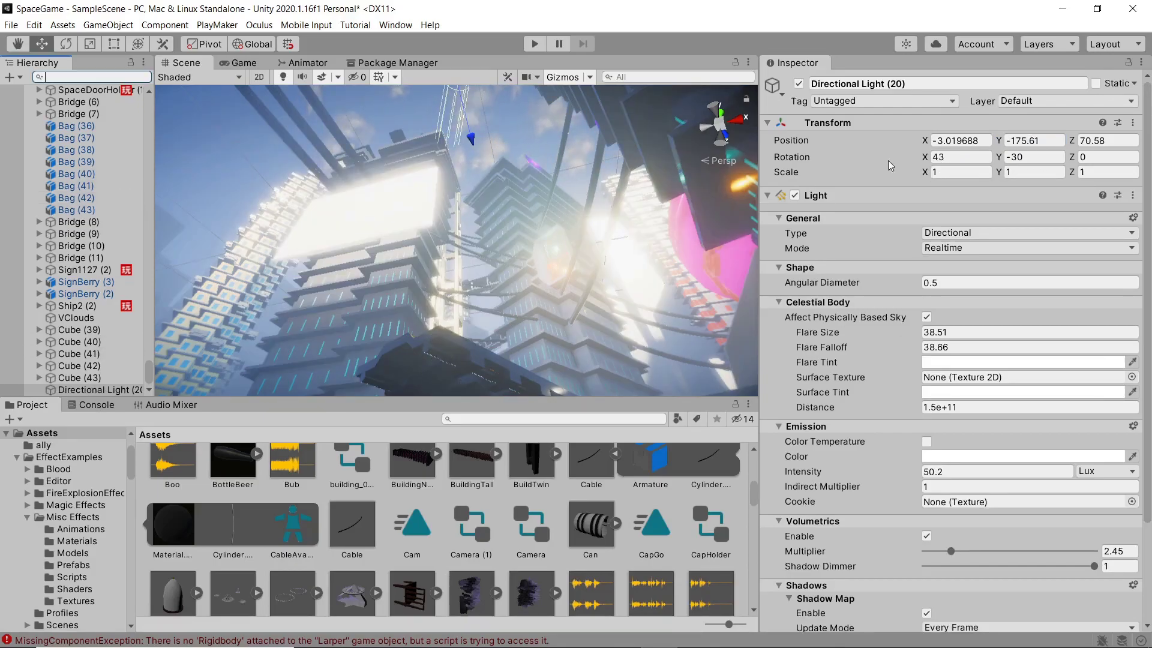
Set the directional light's X rotation to 43, and then to 360.
click(960, 156)
text(43)
key(Return)
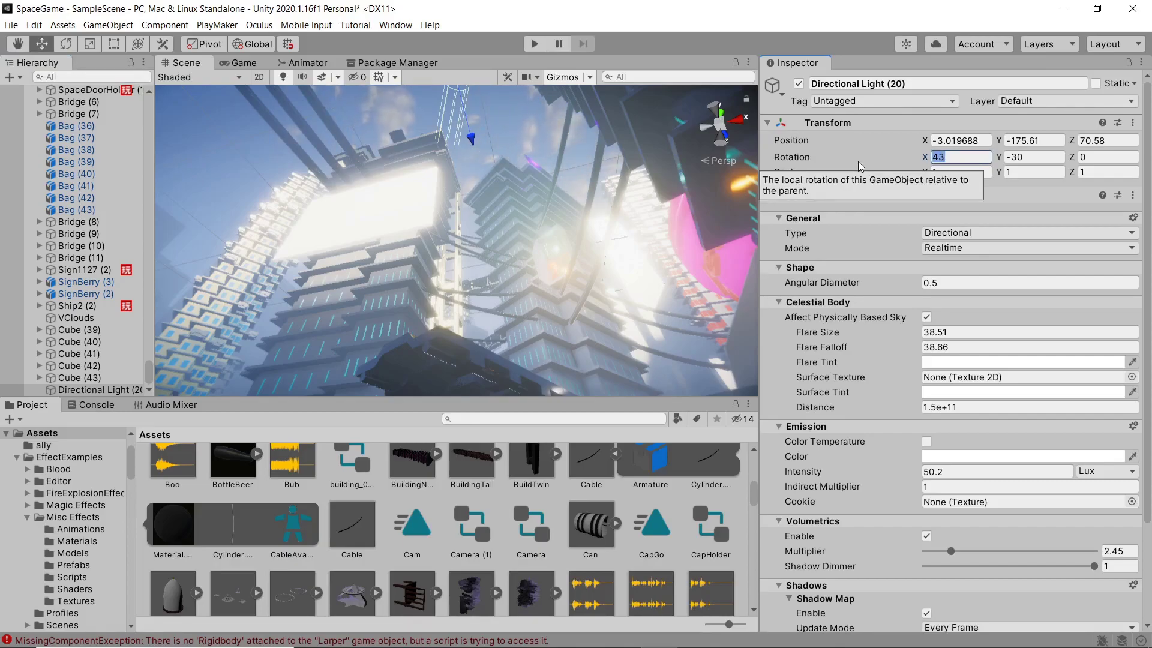
text(360)
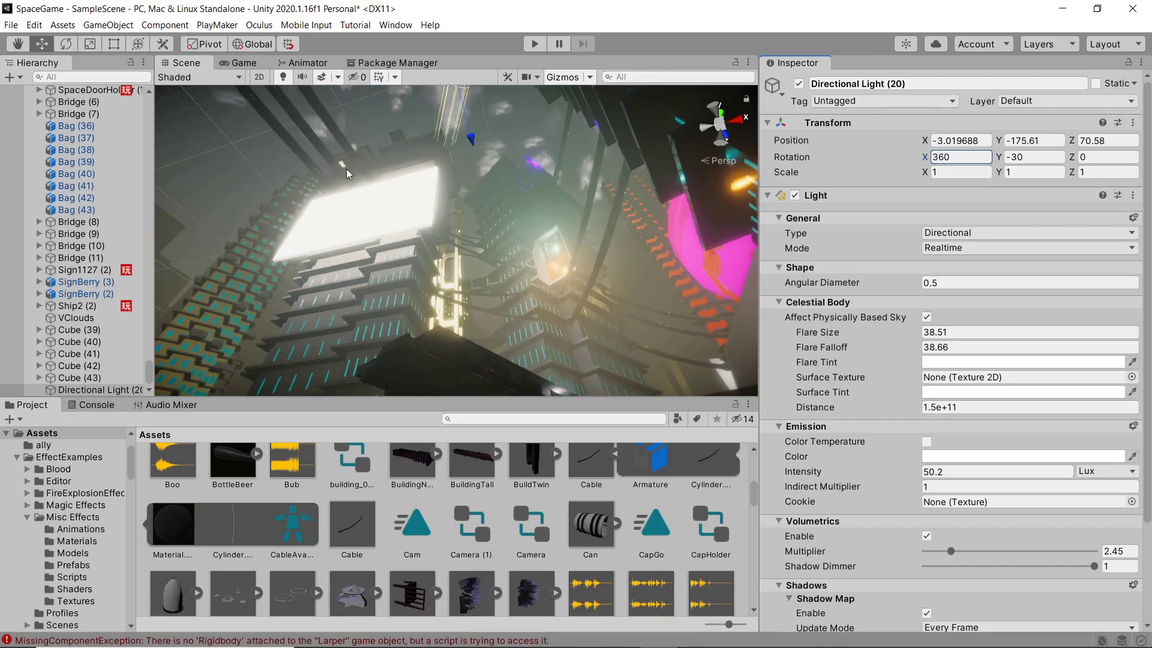
Create an animation clip named Light2 for the directional light in the project's Assets folder.
key(ctrl+6)
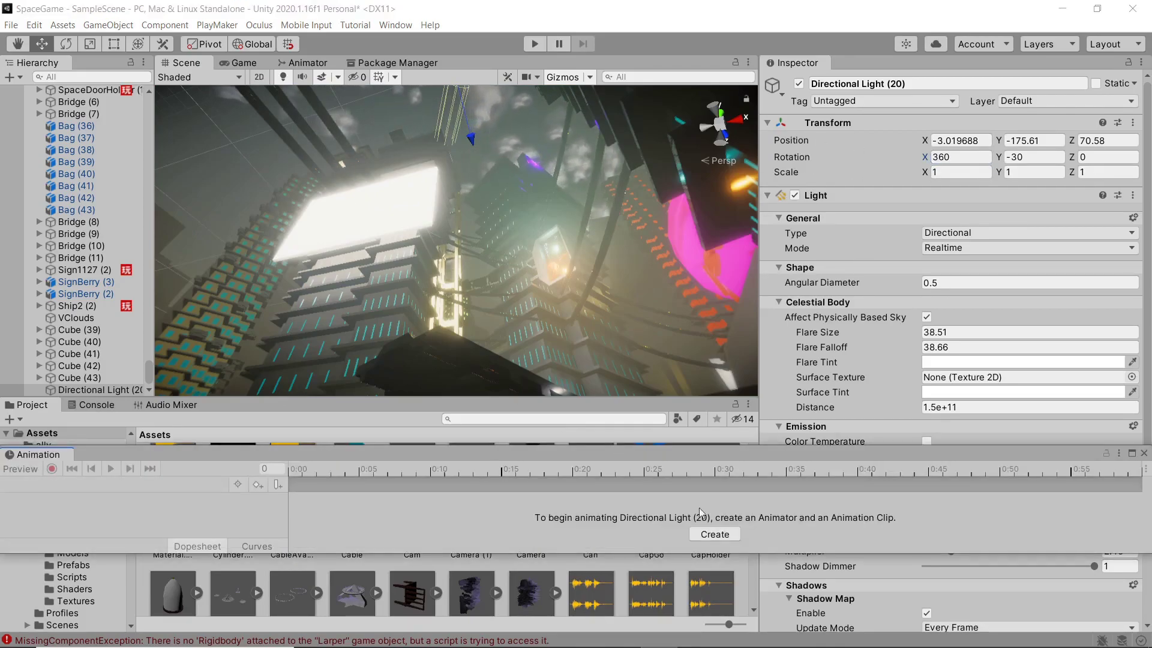
click(716, 534)
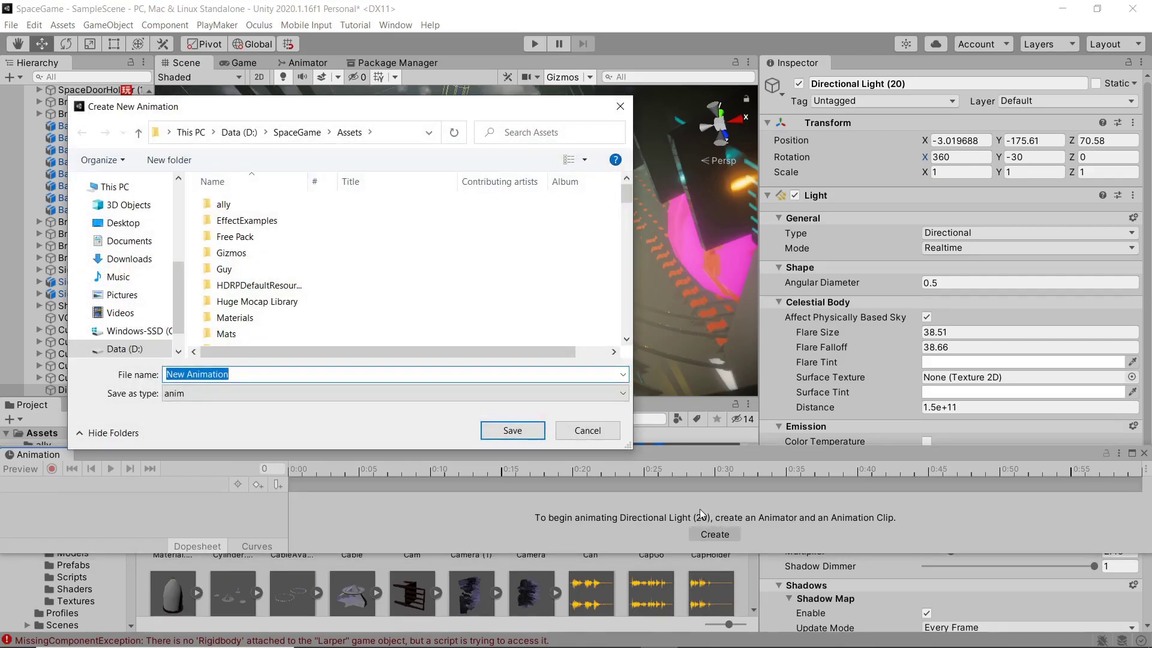
text(Light)
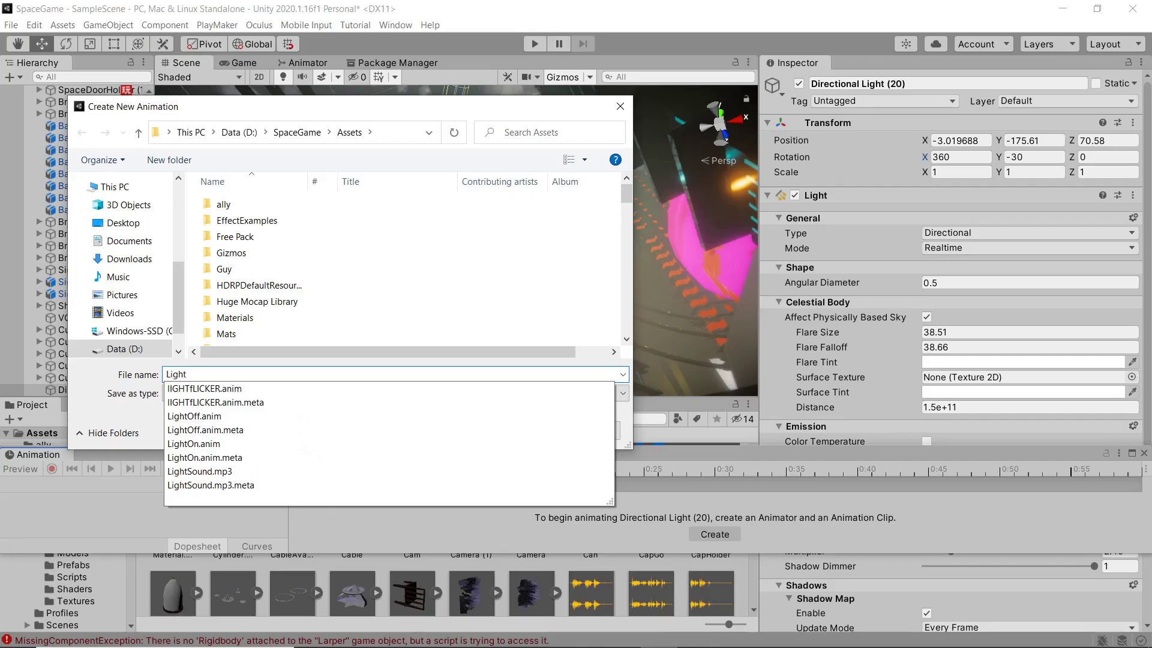
text(2)
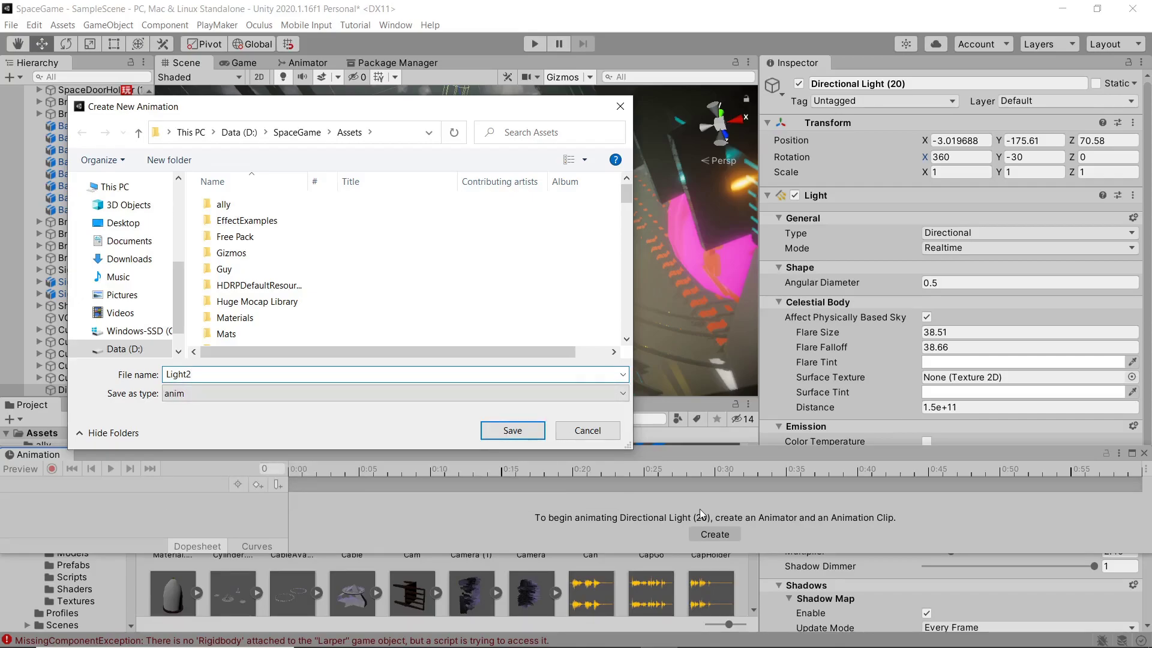
key(Return)
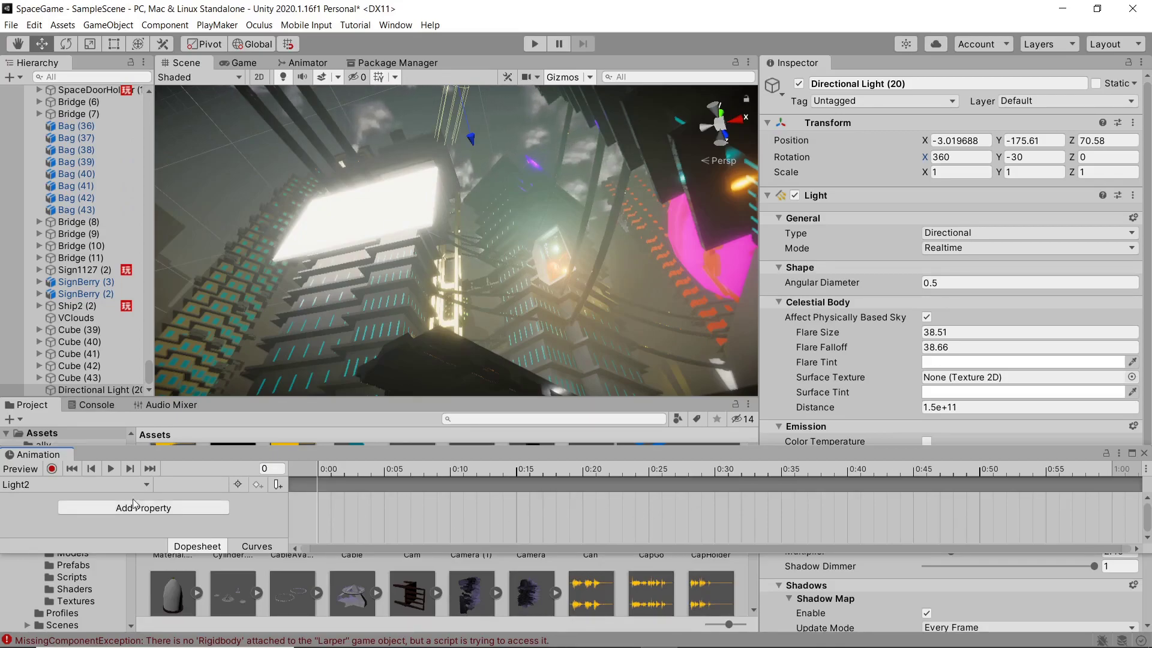
Start keyframe recording and key the light's X rotation at 360 on frame 0.
click(54, 470)
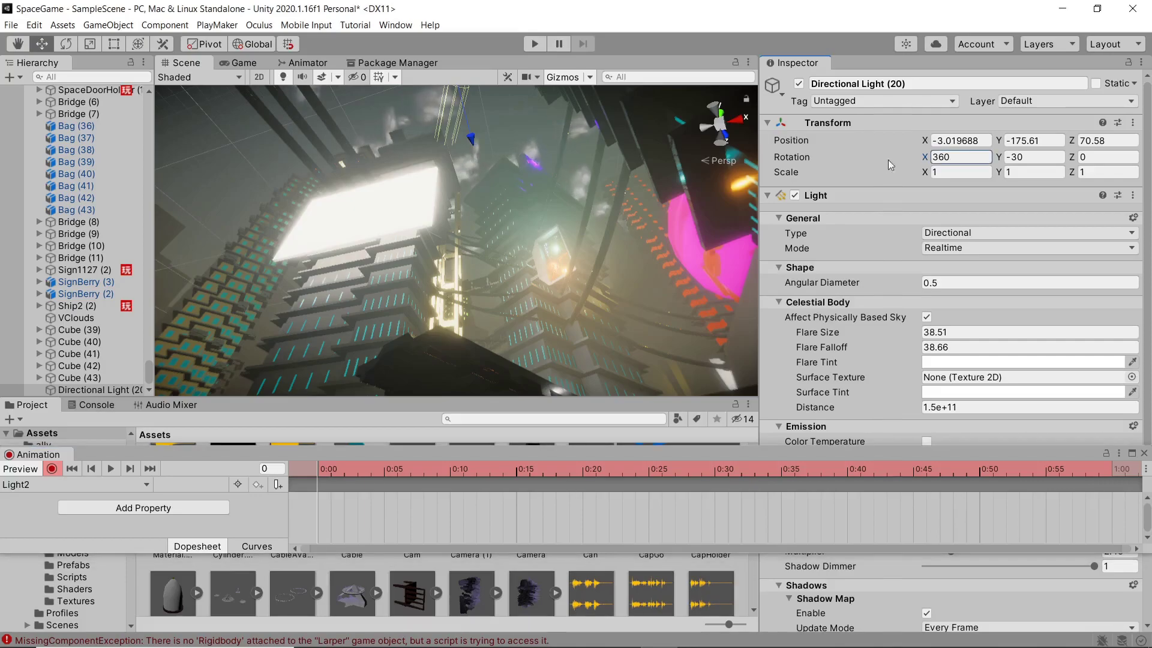
drag(929, 161, 950, 165)
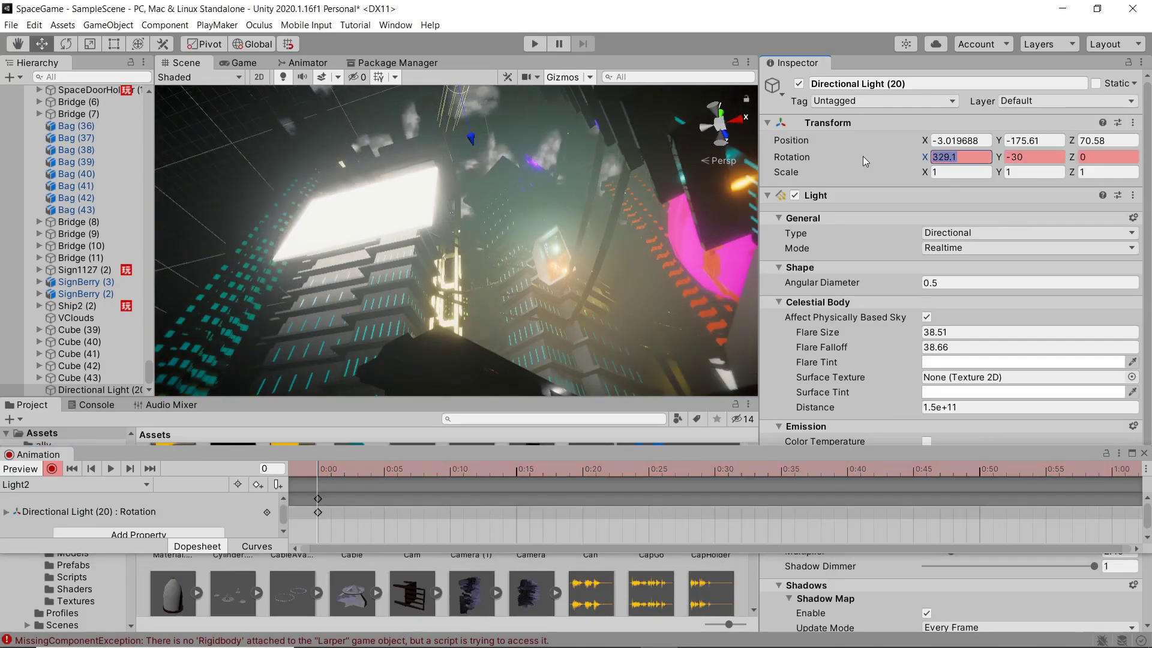
text(360)
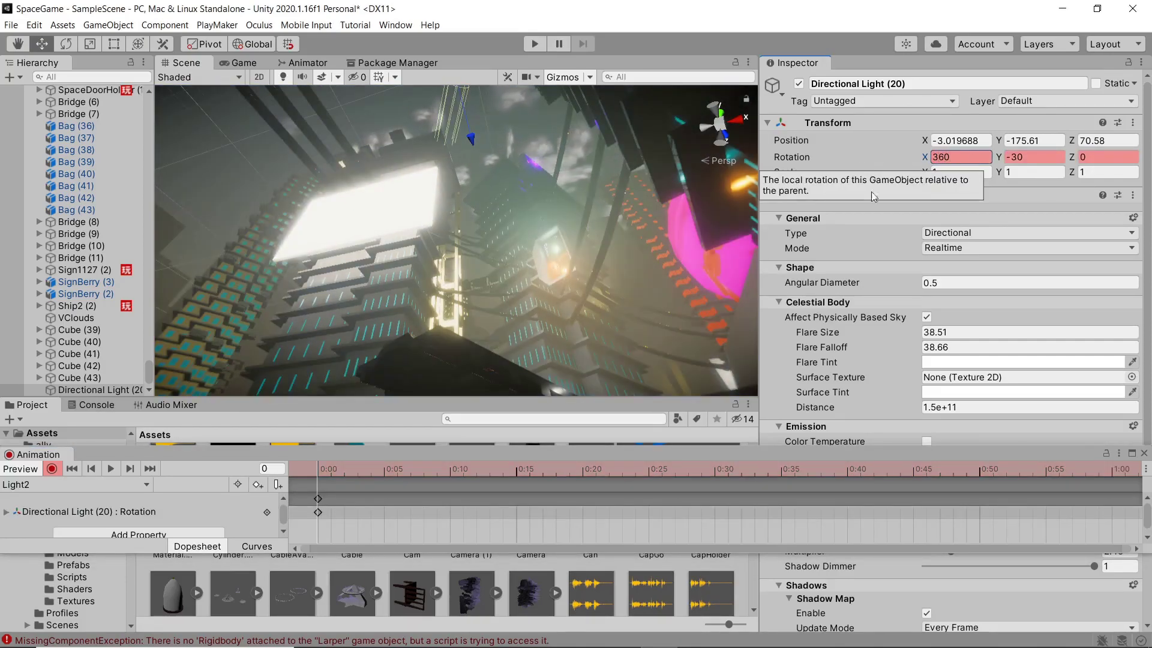
Key the light's X rotation at 0 on frame 1803, near the 300:00 mark of the timeline.
scroll(809, 513, down, 2)
scroll(808, 513, down, 6)
scroll(814, 515, down, 8)
scroll(817, 513, down, 5)
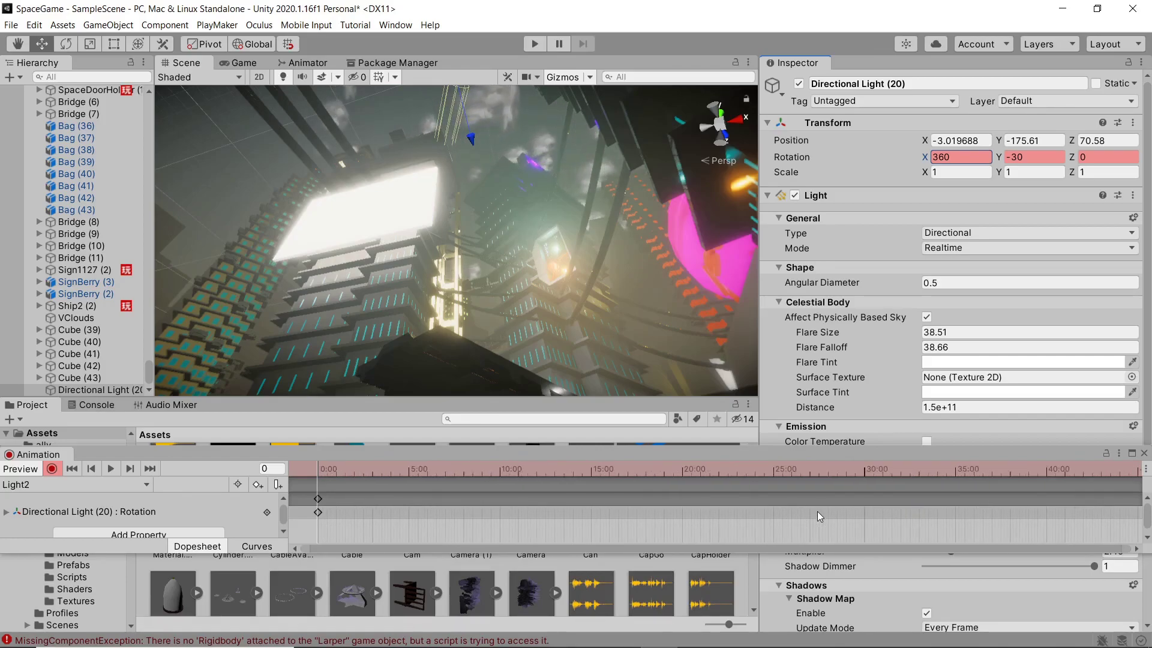
scroll(819, 510, down, 6)
scroll(828, 513, down, 7)
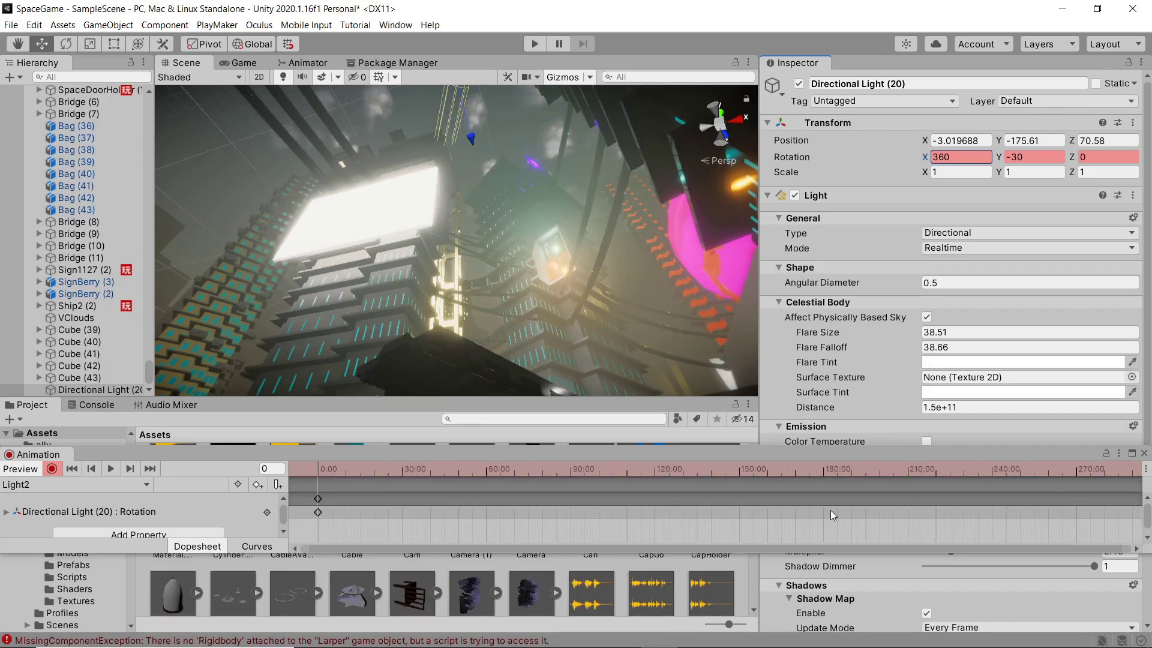
scroll(830, 506, down, 1)
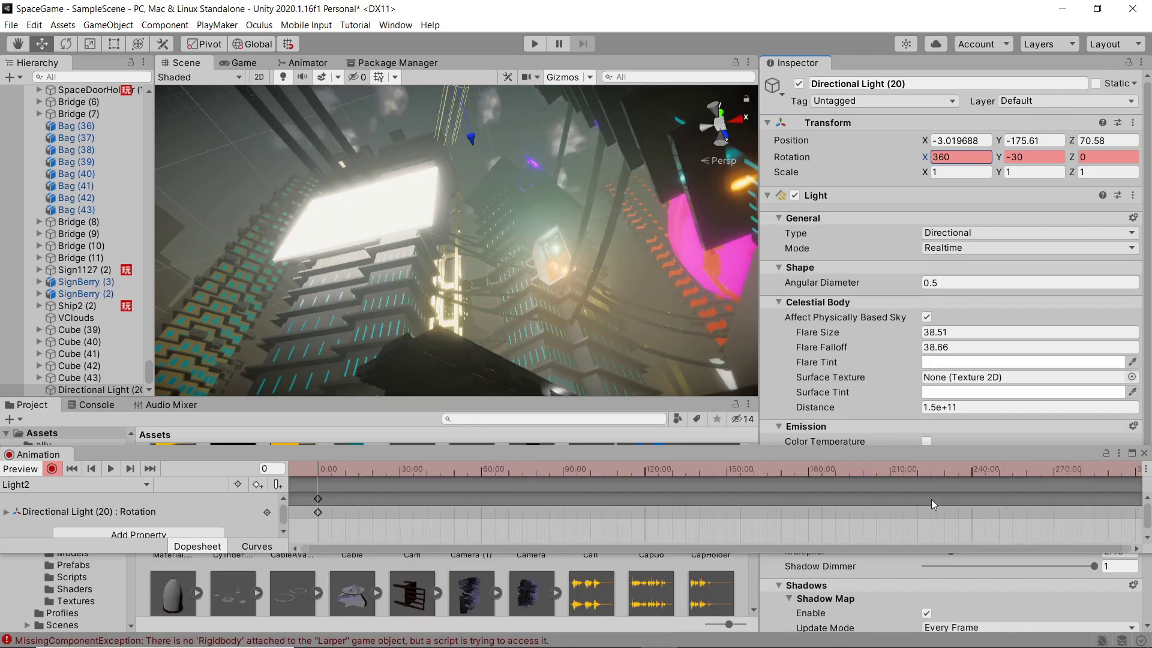
click(1111, 472)
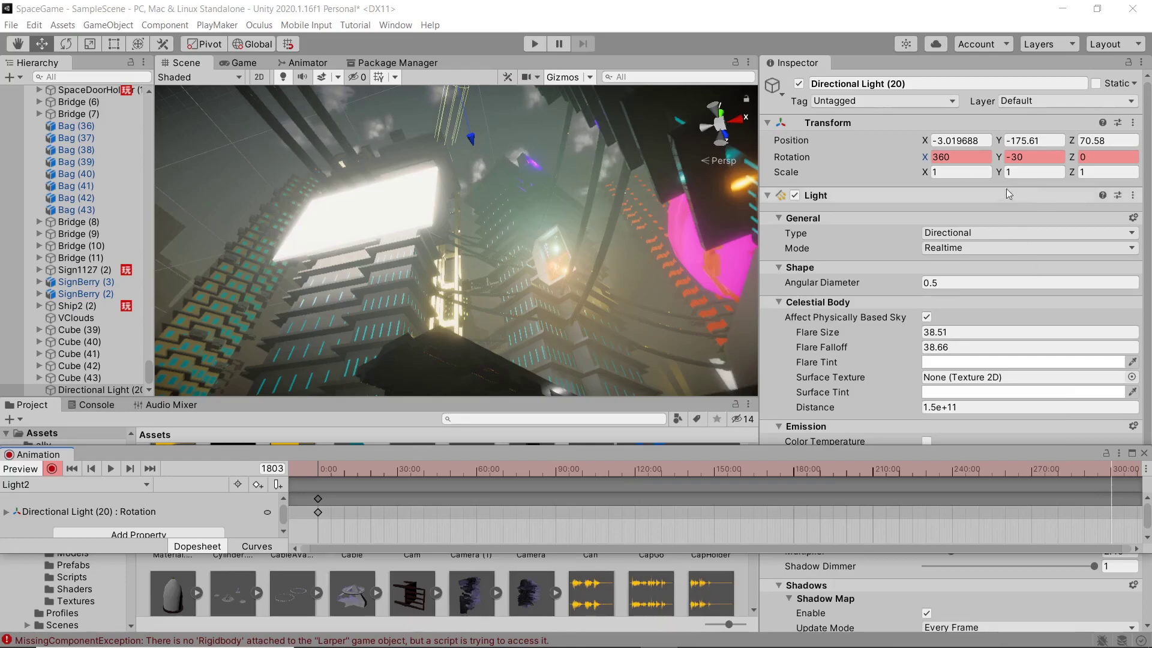
click(959, 157)
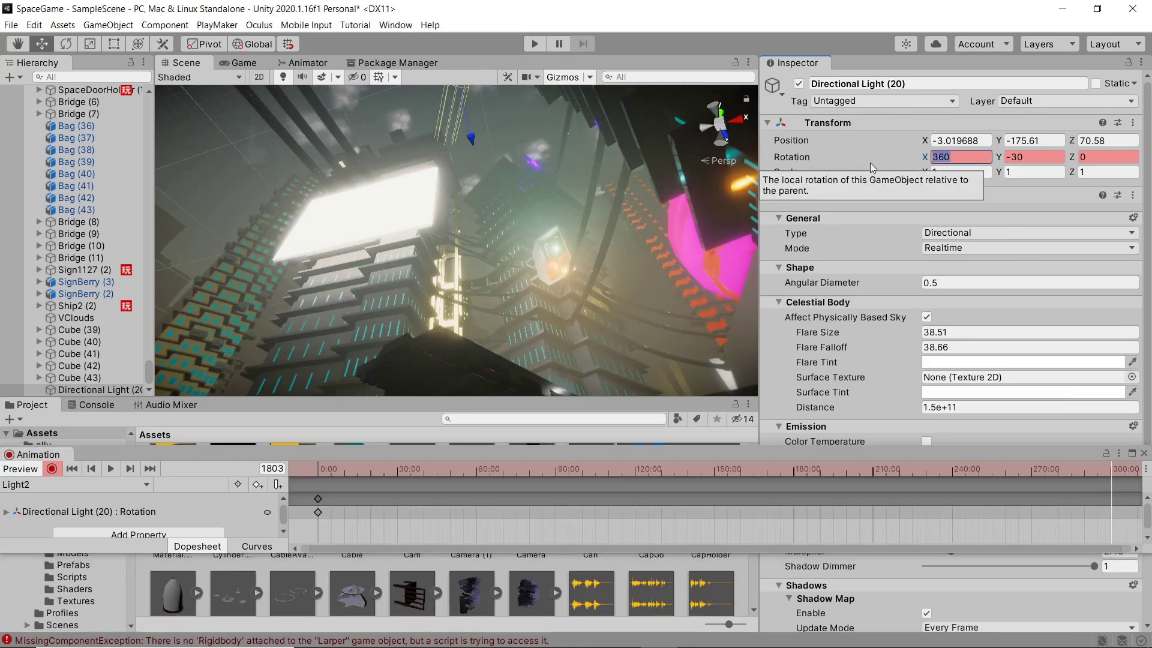
text(0)
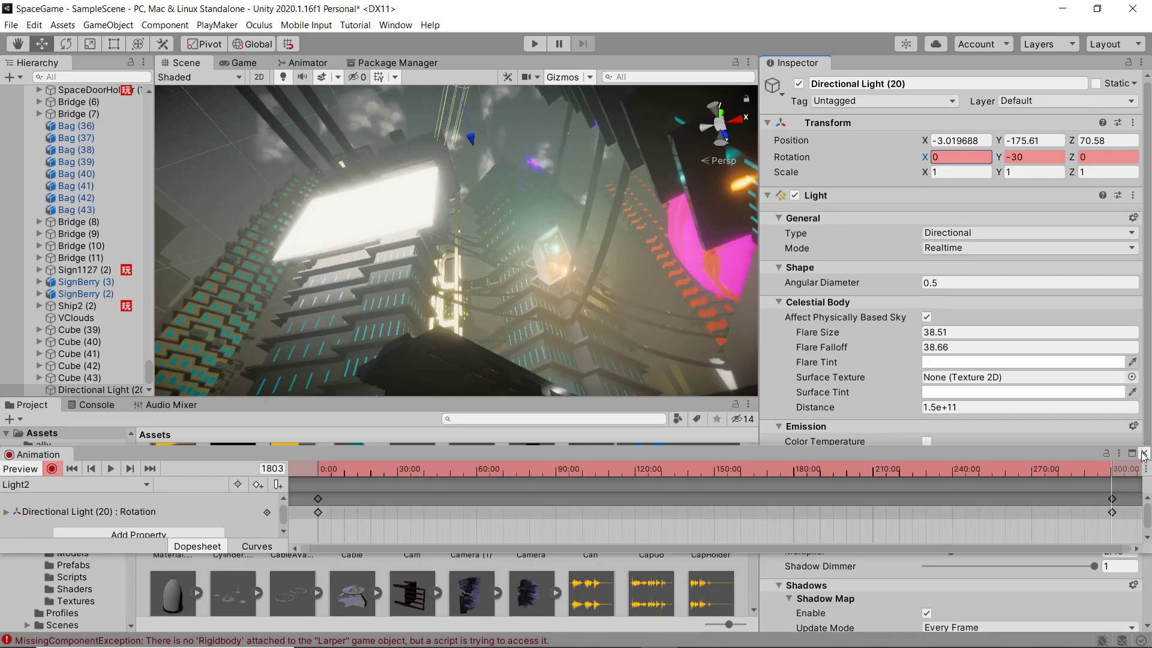
End keyframe recording and scrub the timeline back to frame 1050 to preview the light's rotation.
click(53, 468)
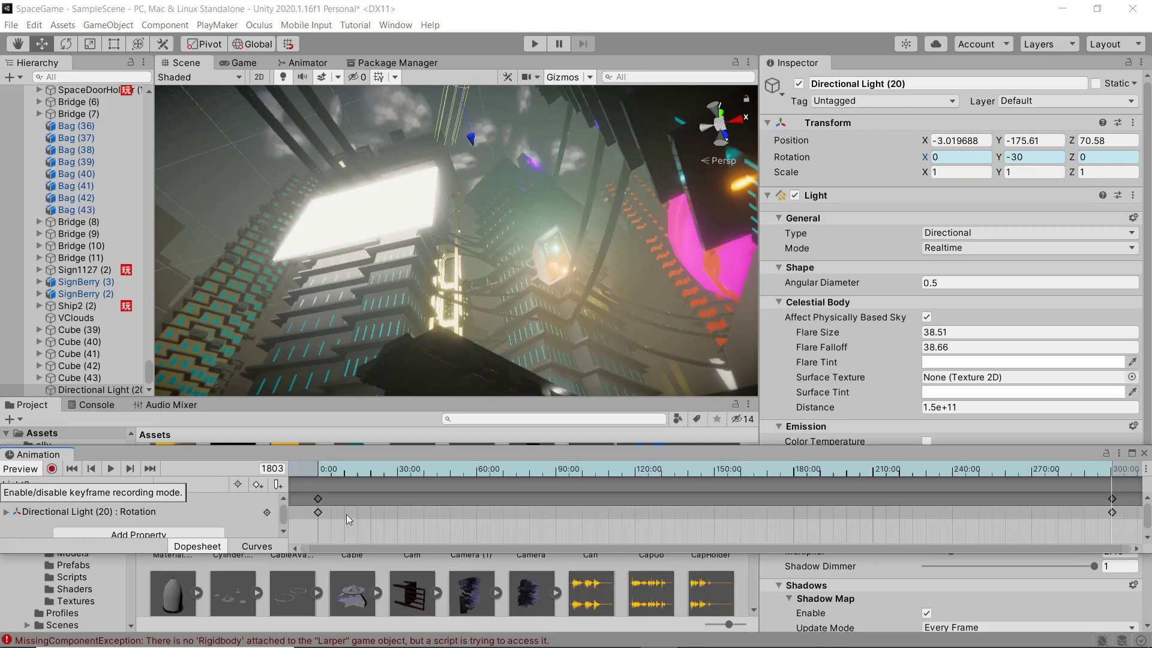
drag(1097, 468, 780, 474)
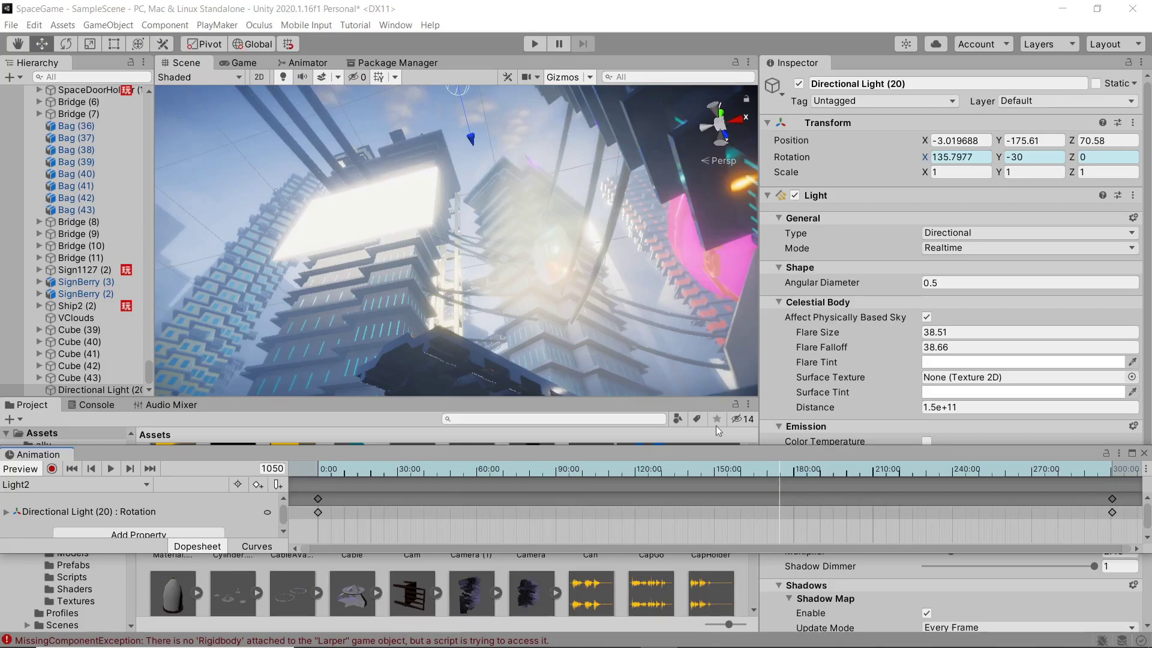
Move the Light2 state clear of Any State in the Animator, set its speed to 4, and return to the scene view.
click(298, 63)
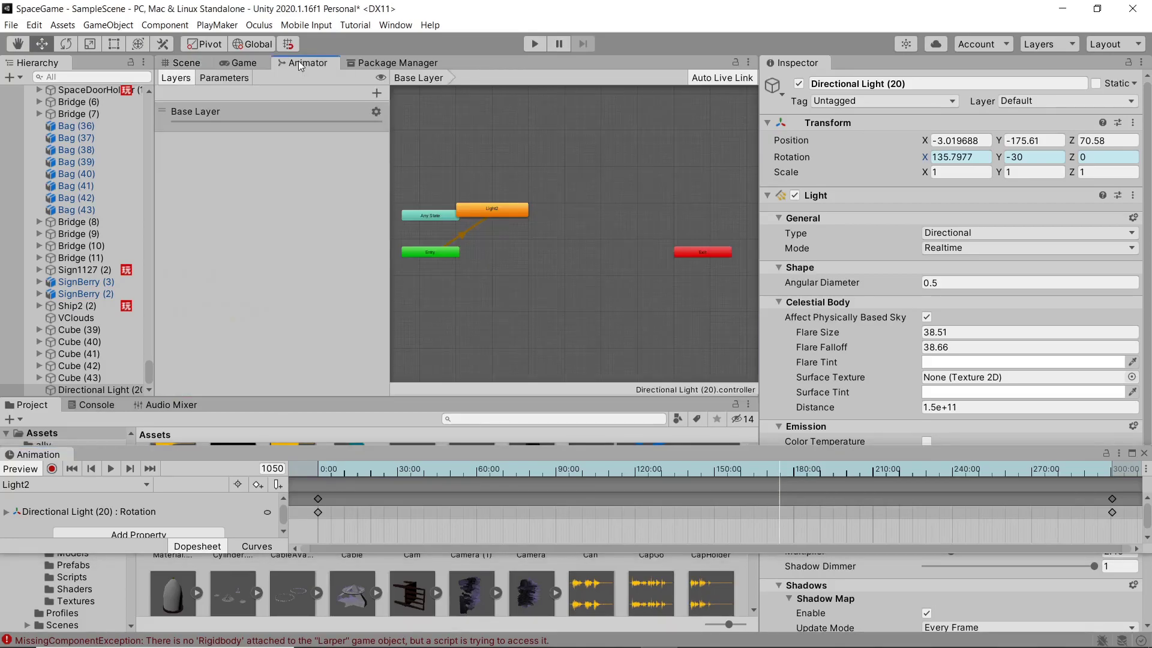
drag(509, 207, 577, 214)
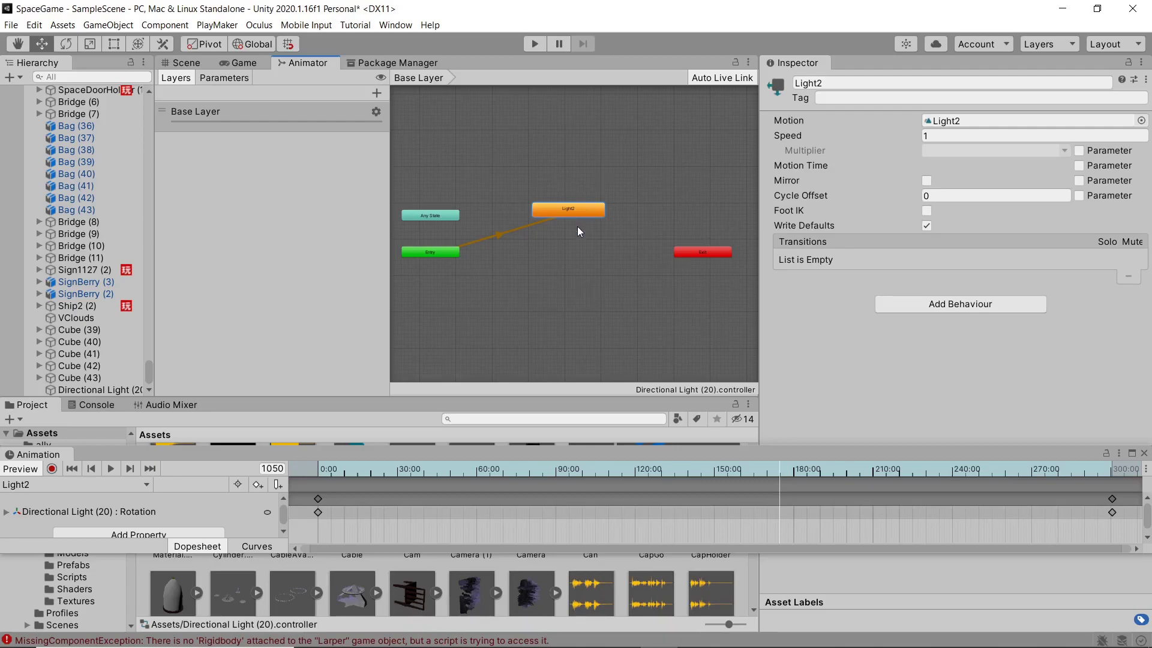
click(955, 137)
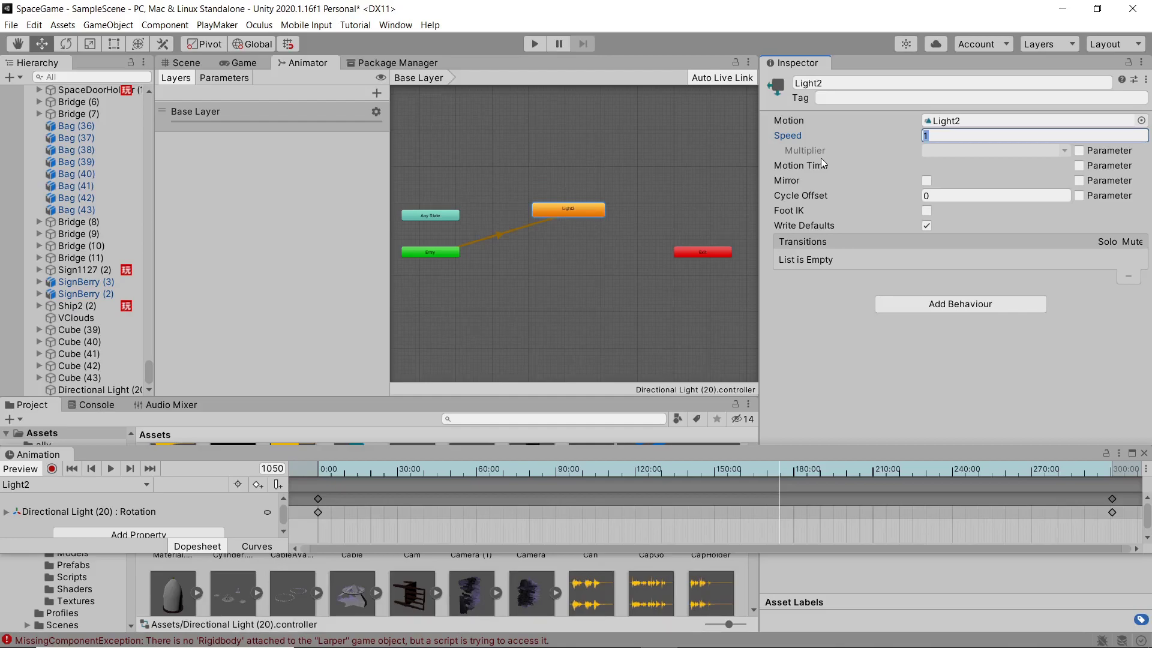
text(4)
click(187, 63)
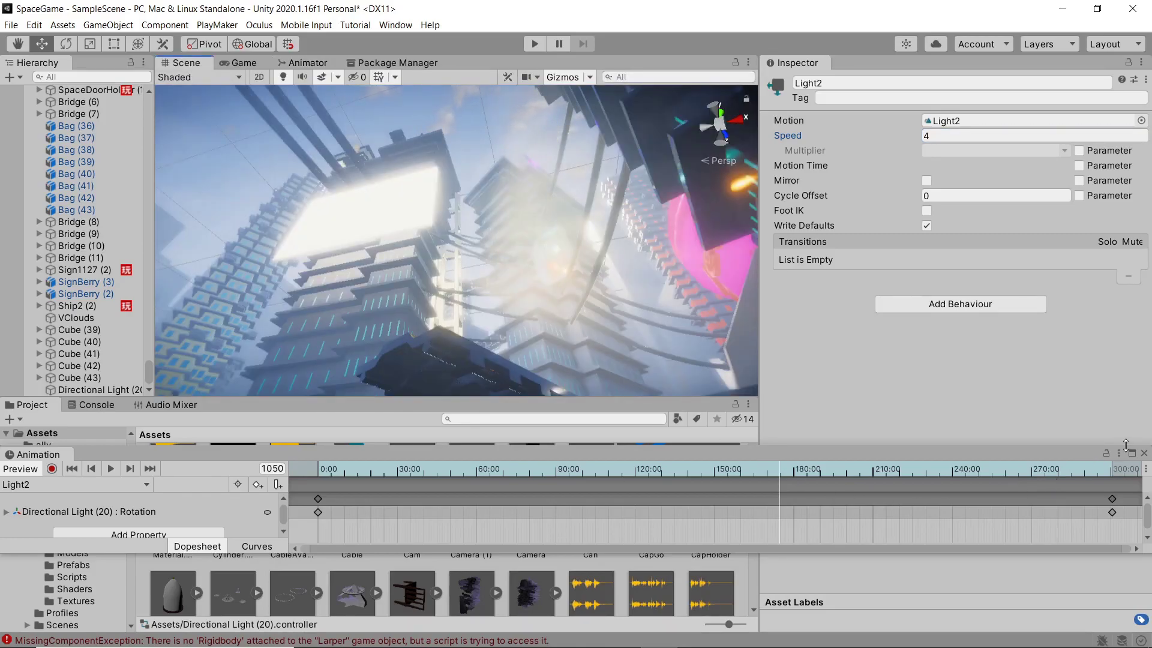
Scrub the light animation back to frame 0 and play-test the day-night cycle in the scene view, ending play mode when done.
drag(761, 471, 318, 469)
drag(488, 457, 491, 493)
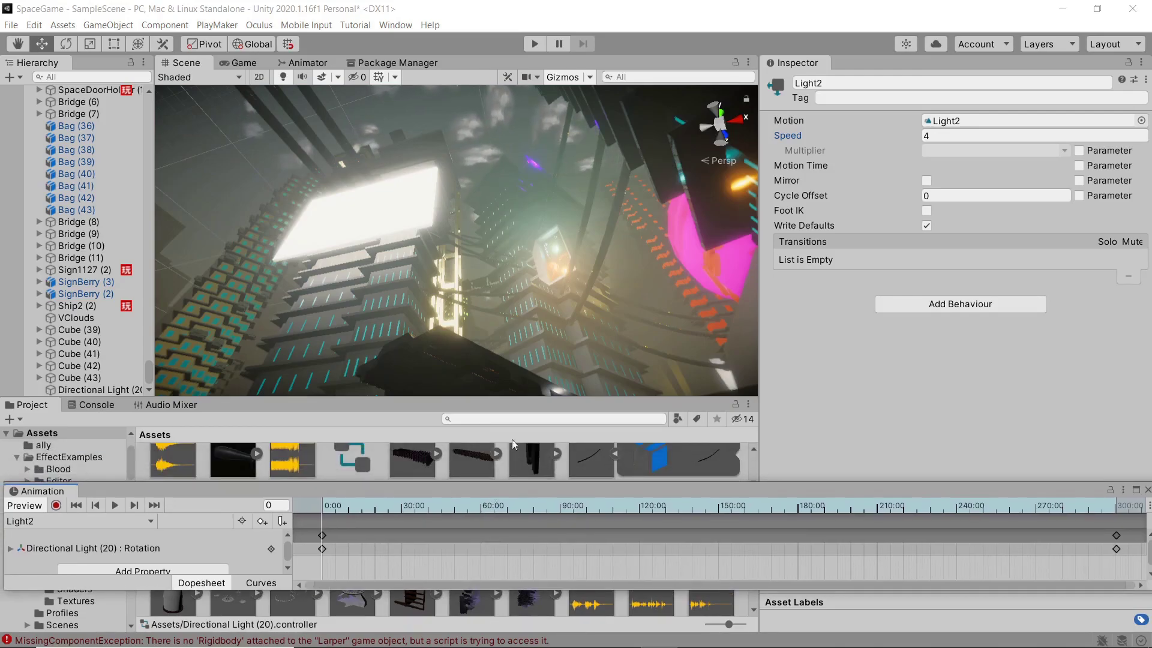
click(532, 44)
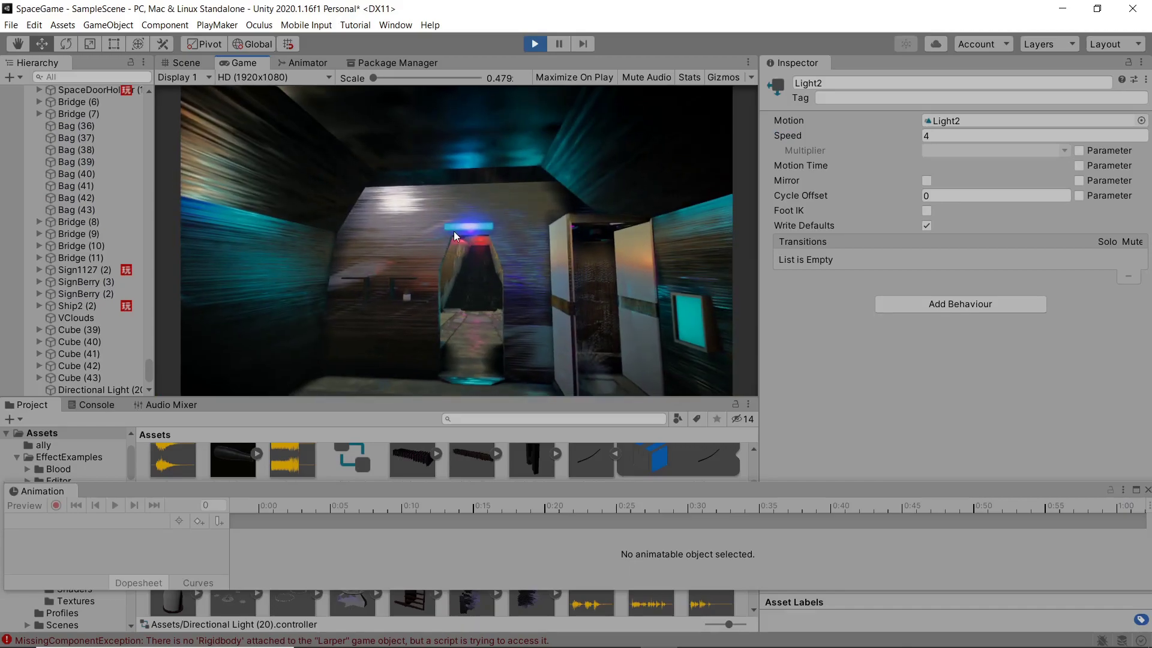
click(187, 63)
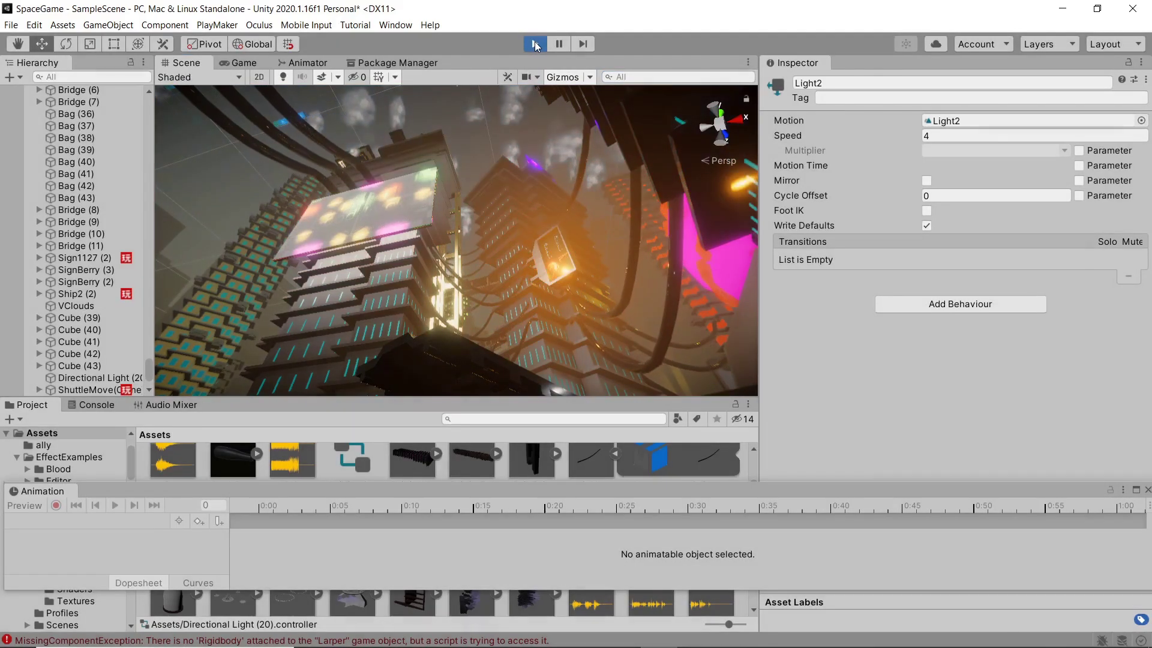
key(ctrl+p)
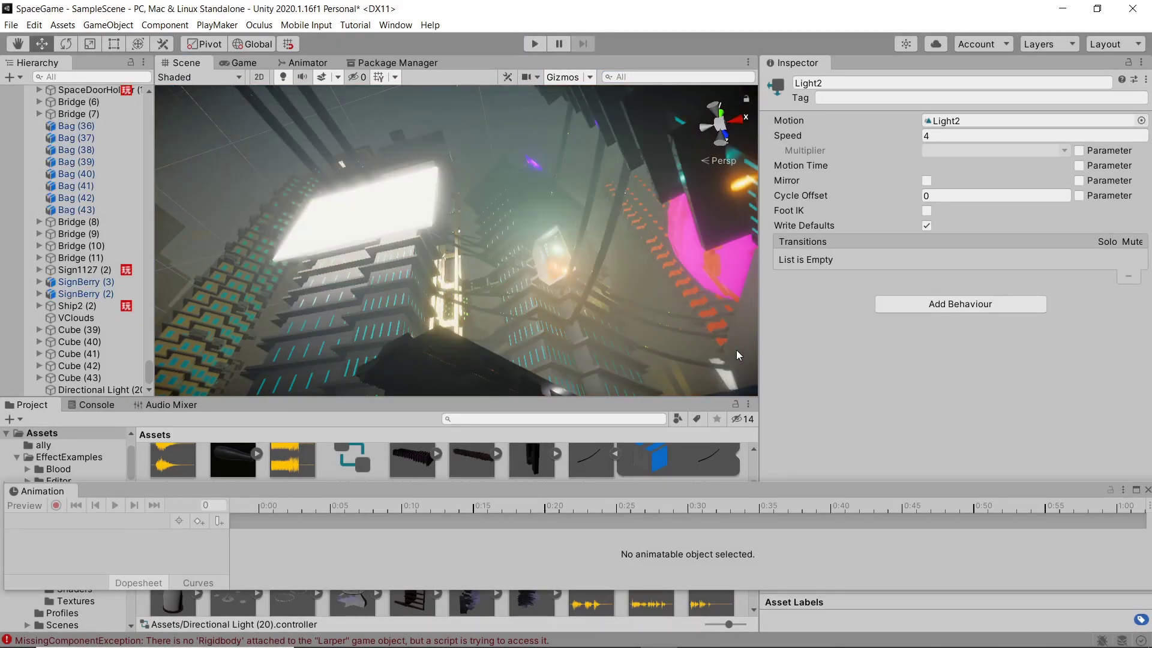
Deactivate the Directional Light (20) object and close the Animation window.
click(99, 390)
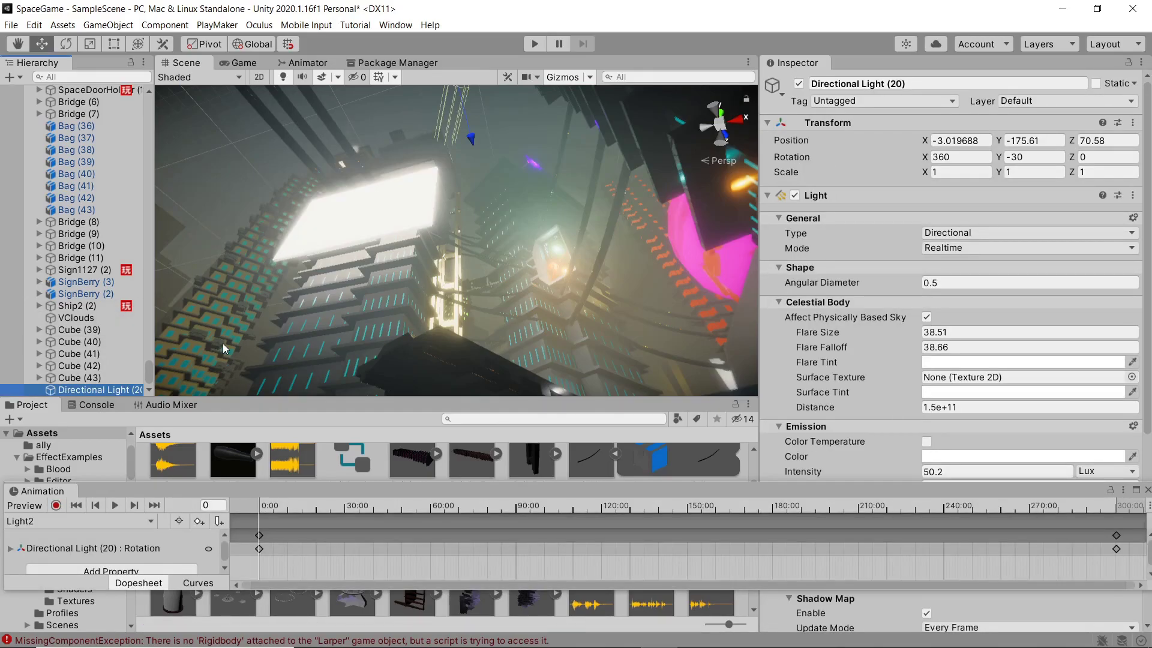
click(798, 84)
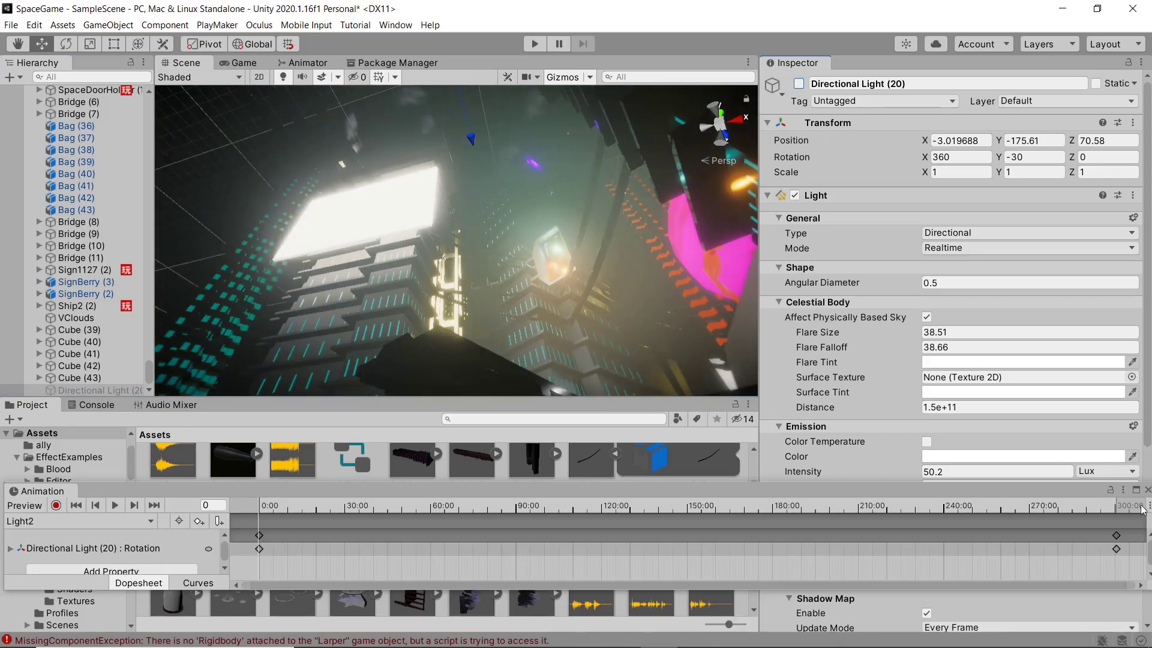
click(1145, 490)
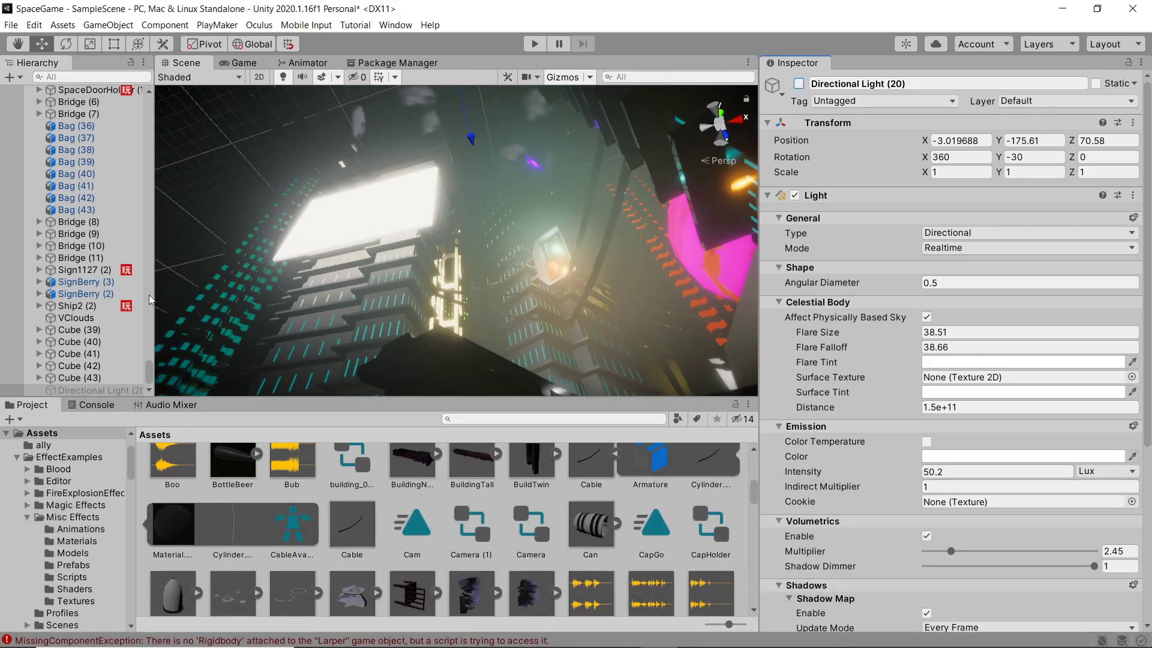